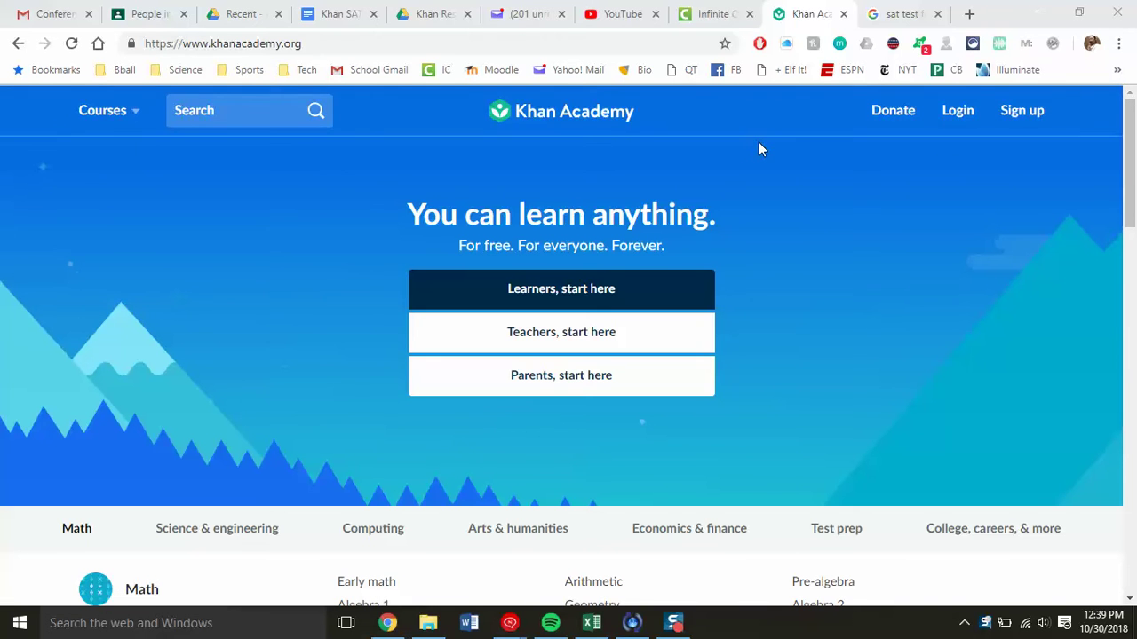
- Log in to Khan Academy with the Google account and open the SAT Prep Sample class
click(958, 114)
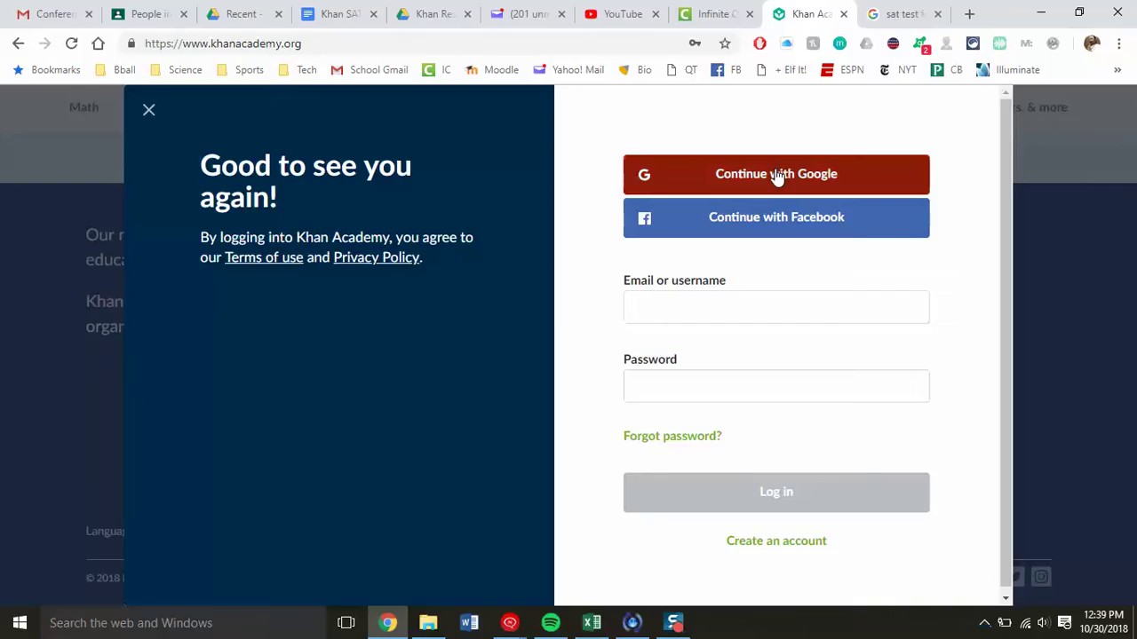
click(777, 176)
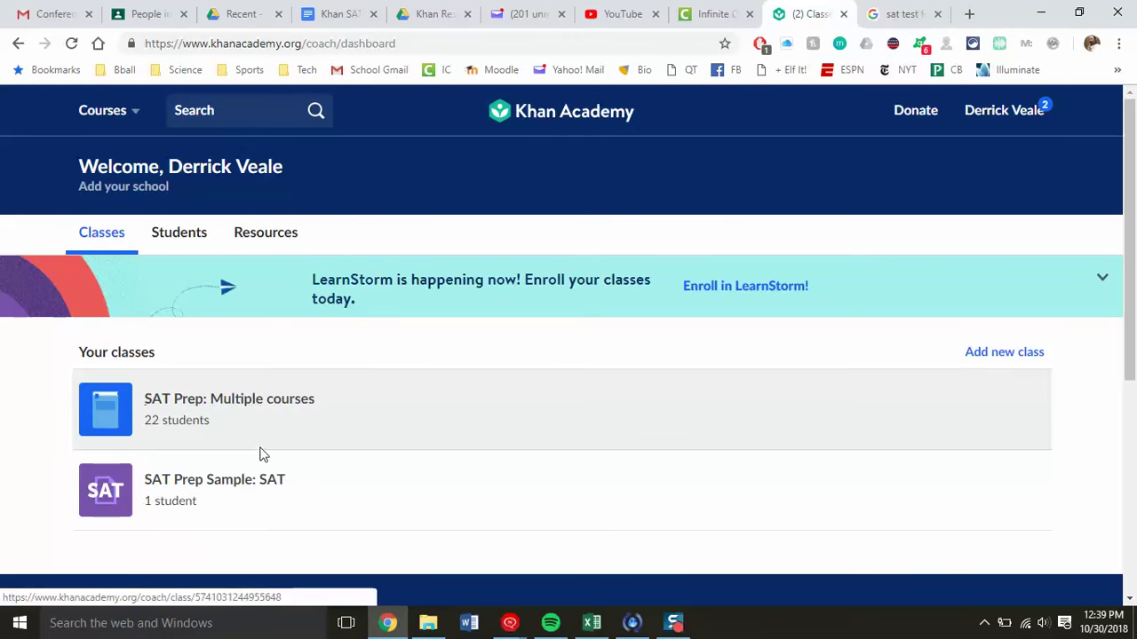
click(253, 480)
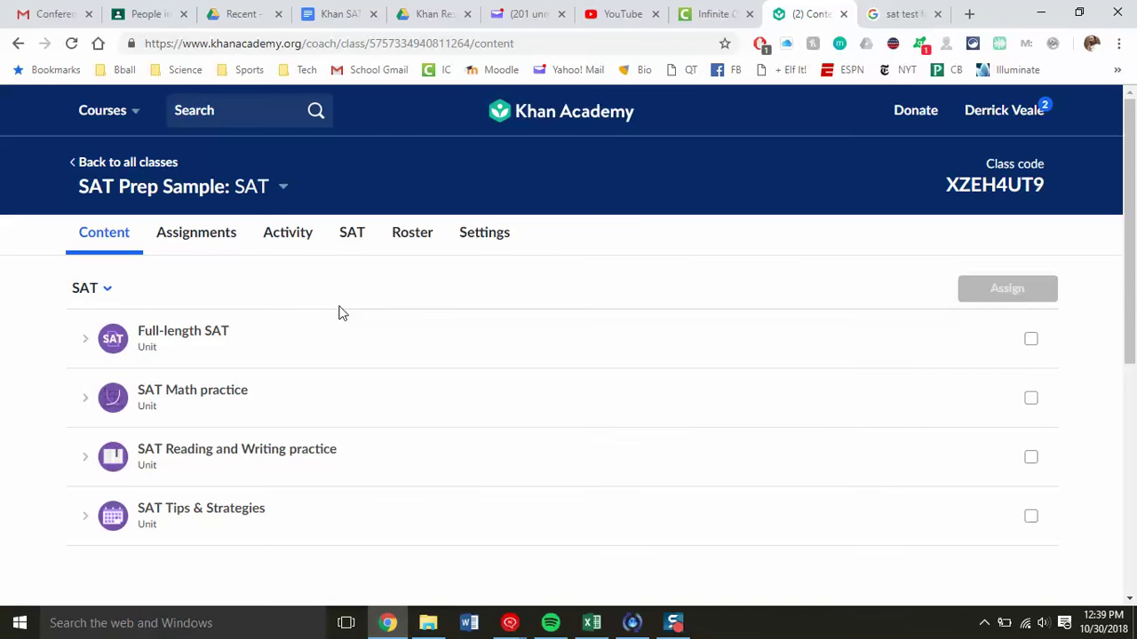
- View the class's assignments, then go from there to the content that can be assigned
scroll(299, 343, down, 2)
scroll(297, 340, up, 2)
click(194, 233)
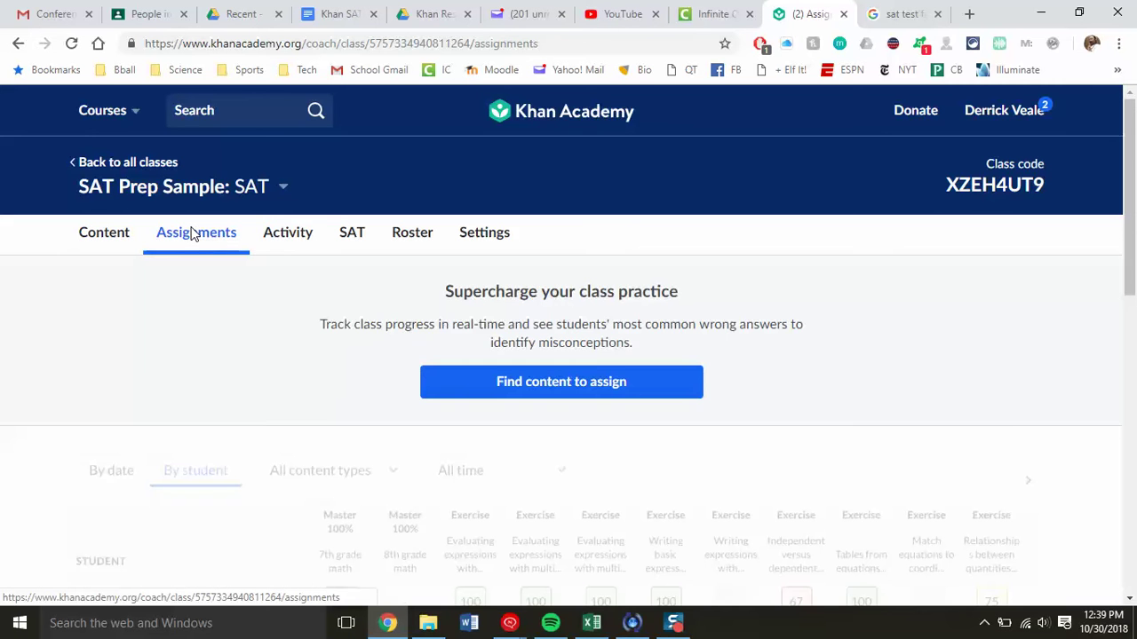
click(468, 388)
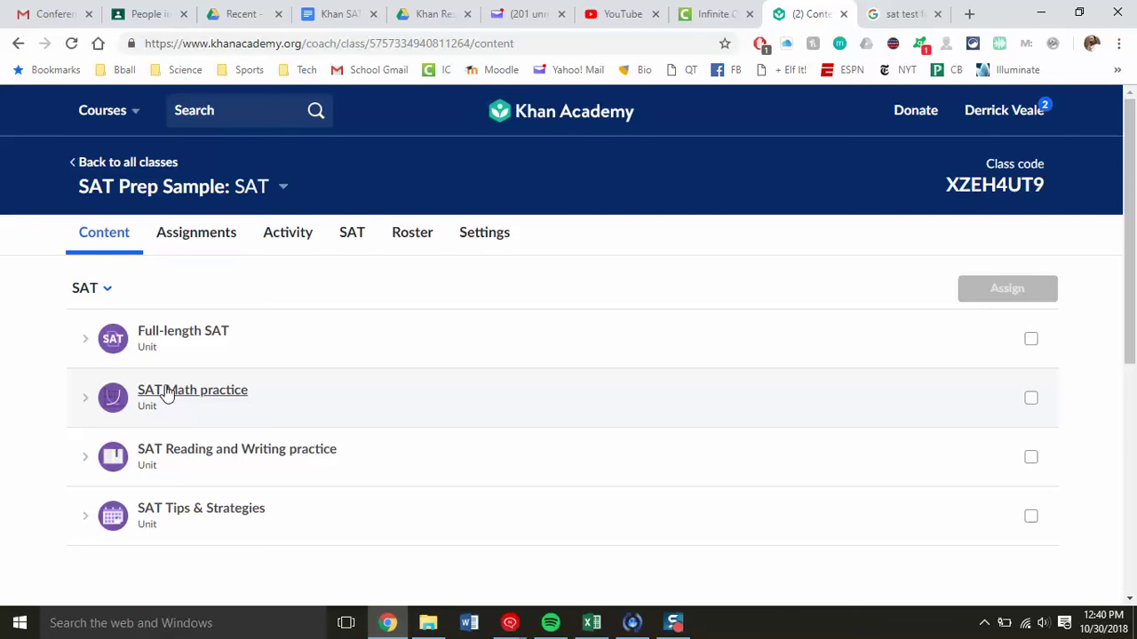
- Expand the SAT Tips & Strategies unit to show its lessons
scroll(166, 394, down, 1)
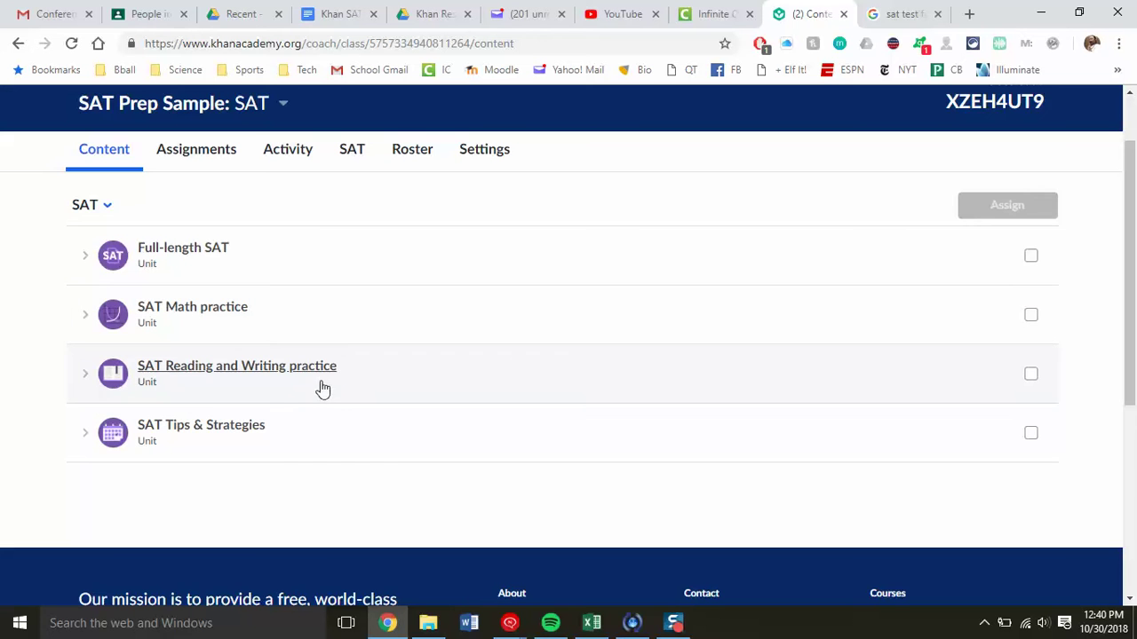
click(211, 427)
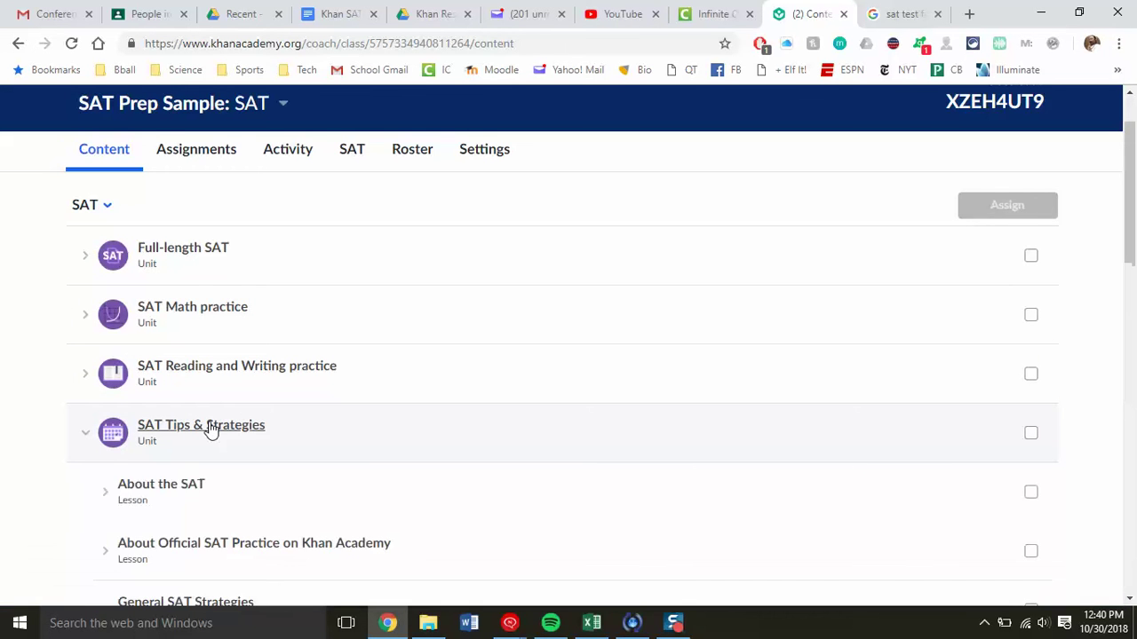
scroll(211, 429, down, 1)
scroll(225, 402, down, 1)
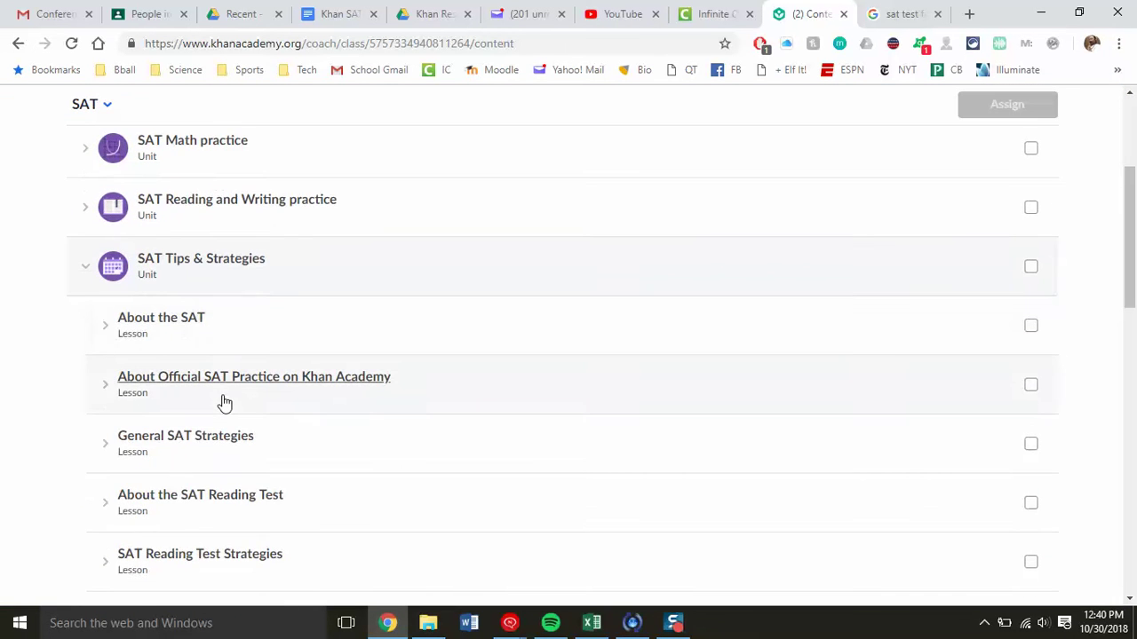
scroll(225, 402, down, 1)
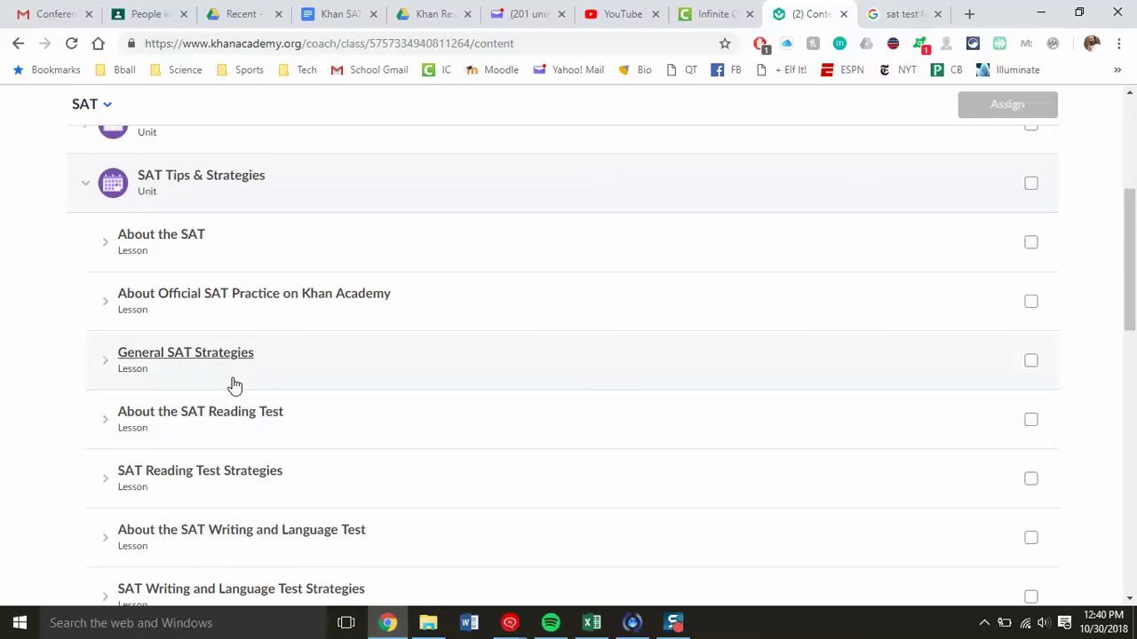
- Expand the About the SAT lesson and select the SAT content and format and Scoring on the SAT articles
click(105, 244)
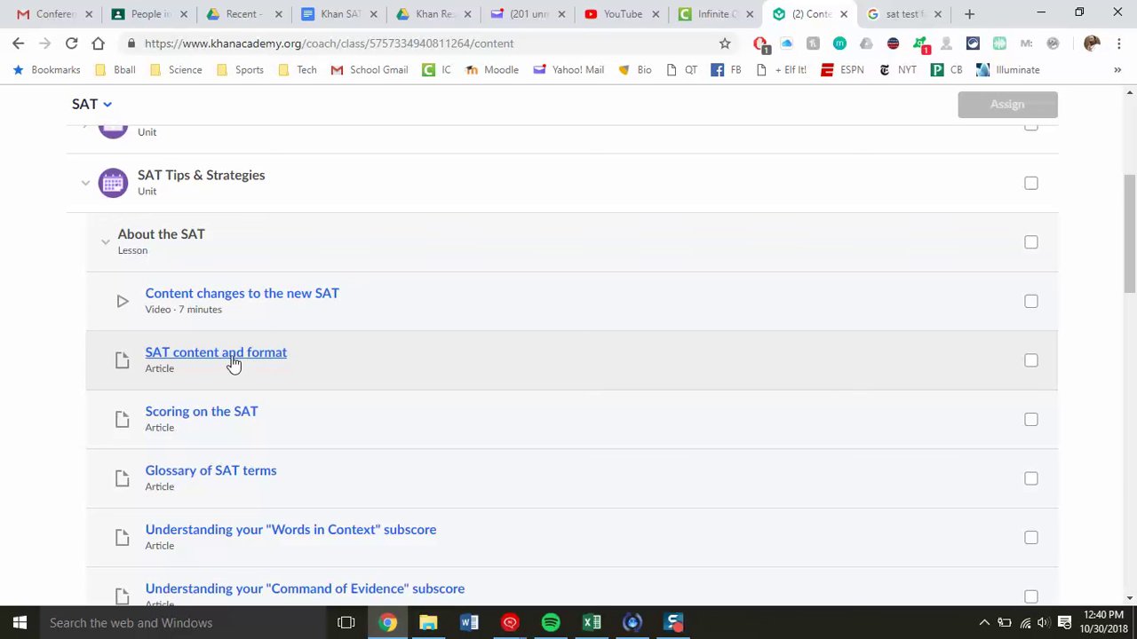
click(1031, 360)
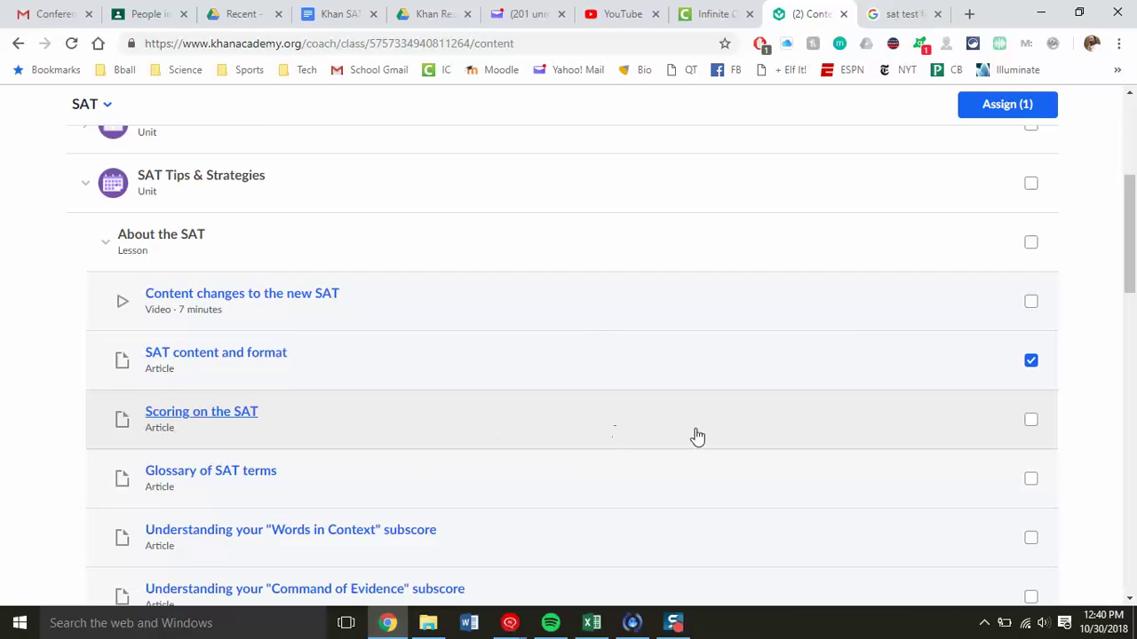
click(1030, 421)
- Examine the other SAT Tips & Strategies lessons, including the items in About Official SAT Practice on Khan Academy and General SAT Strategies
scroll(818, 439, down, 2)
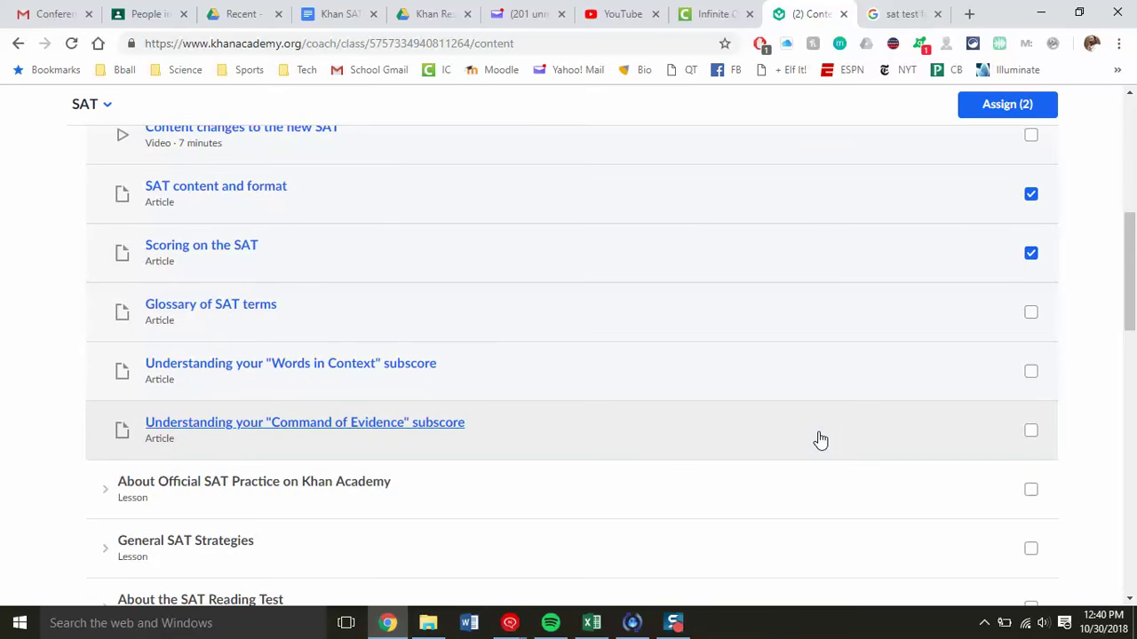
scroll(642, 449, down, 2)
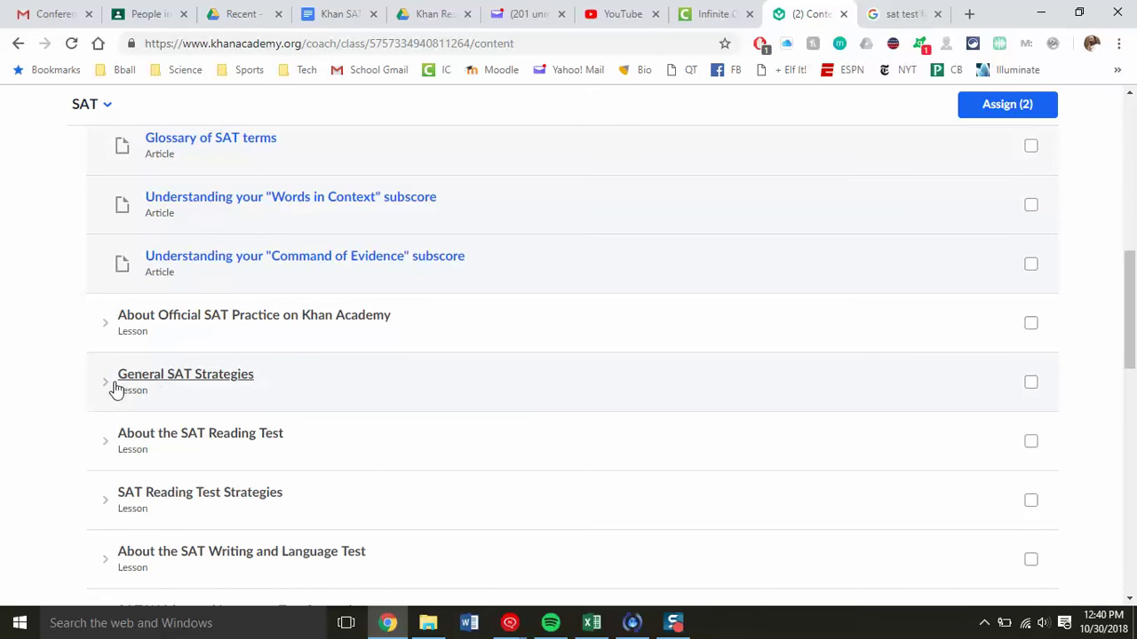
click(107, 328)
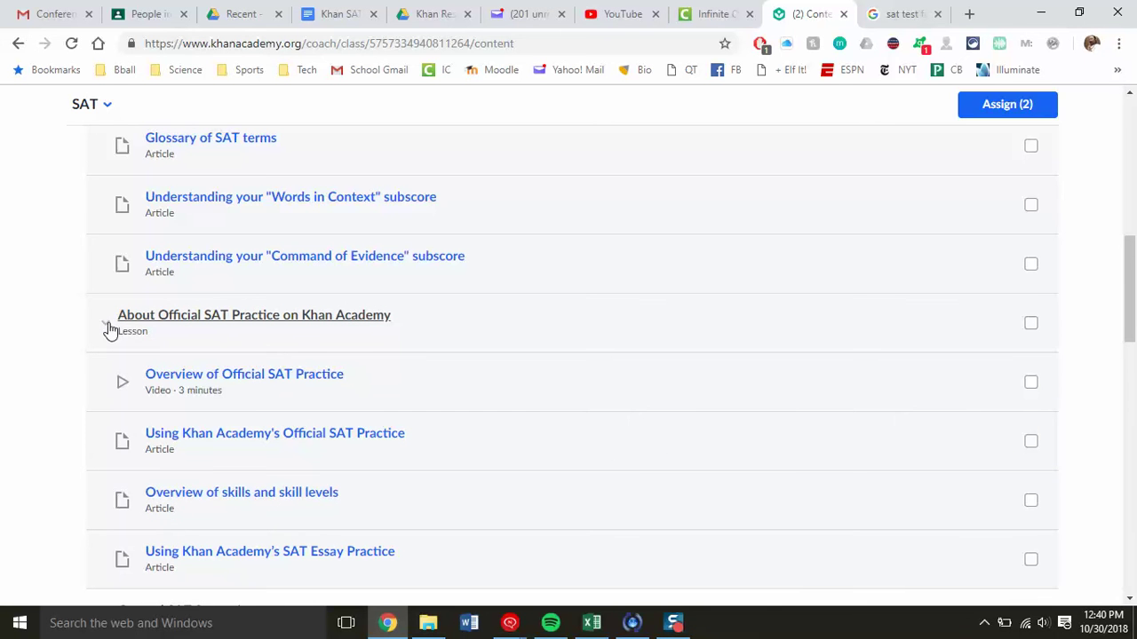
click(108, 327)
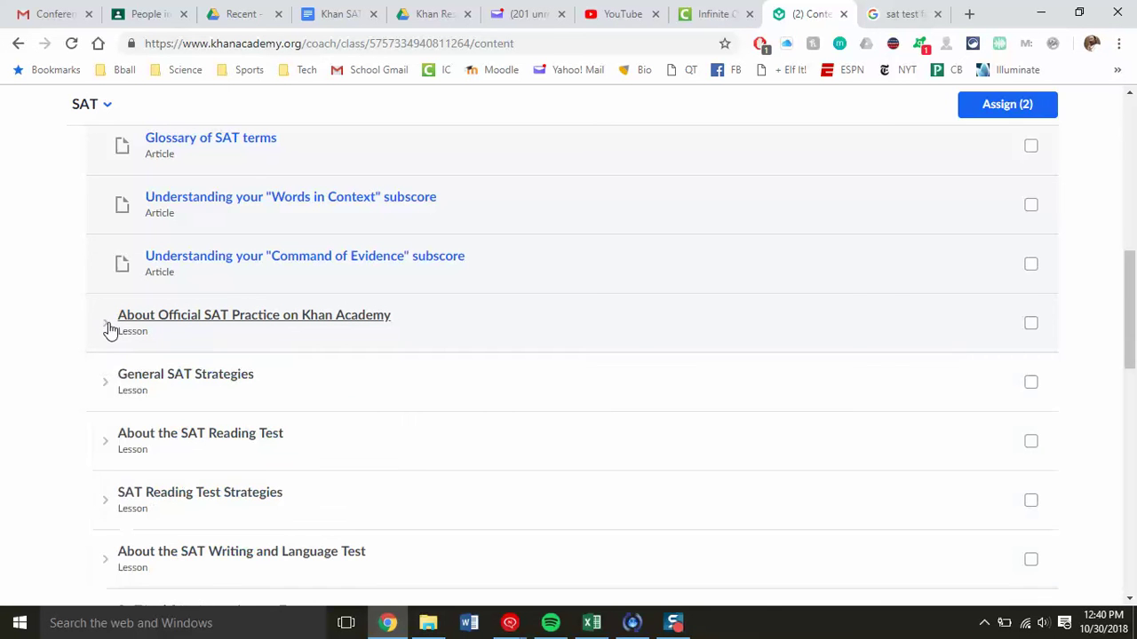
click(99, 389)
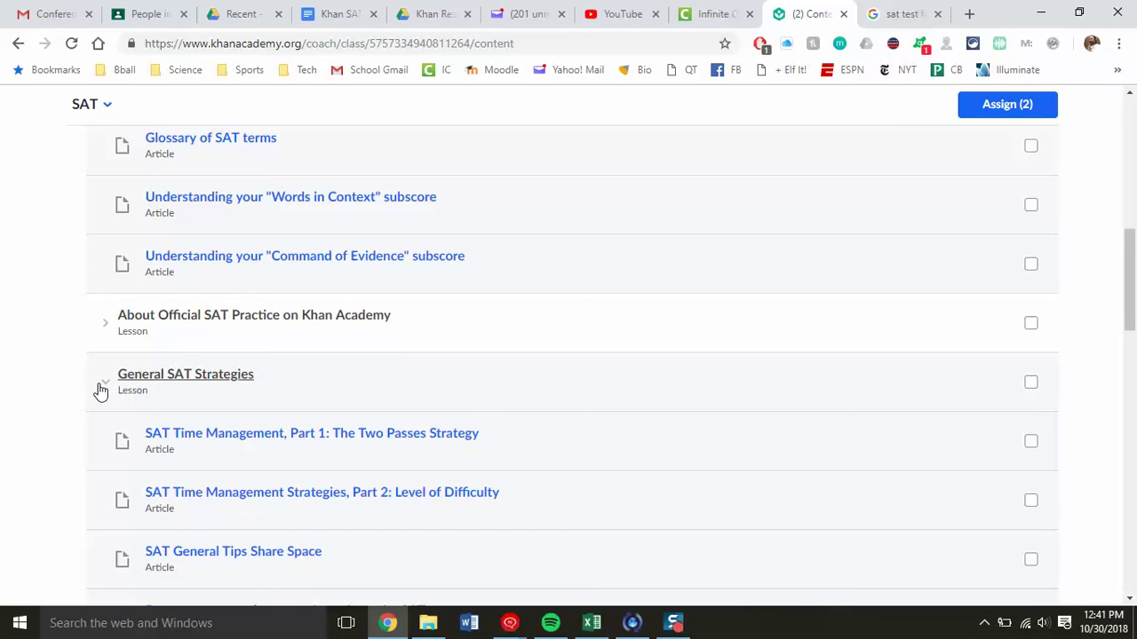
scroll(101, 391, down, 1)
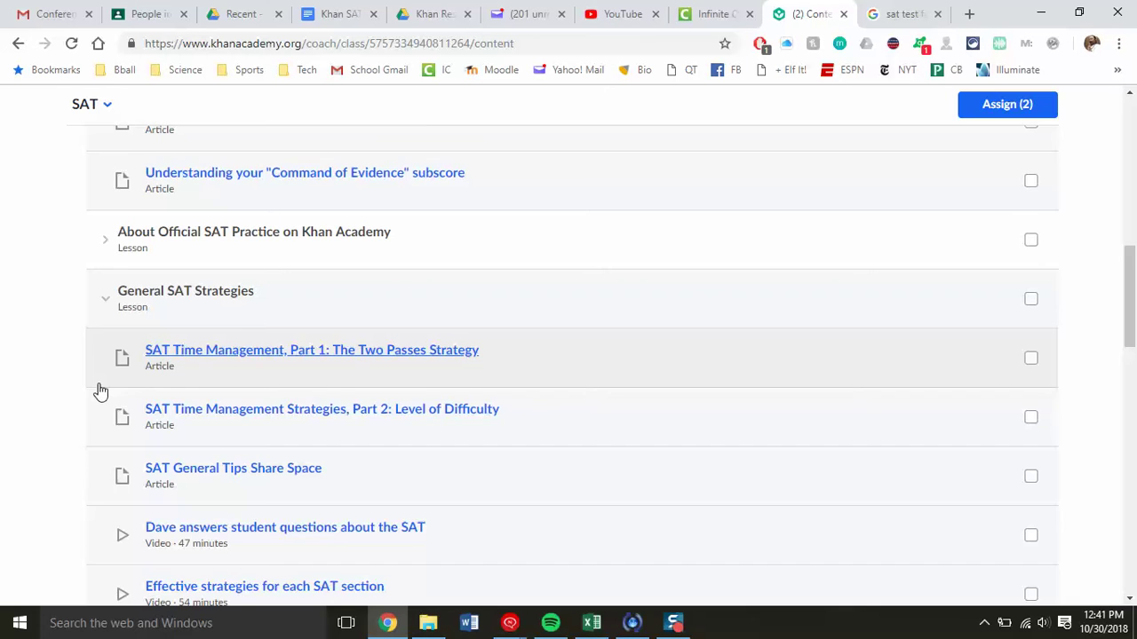
scroll(100, 390, down, 1)
scroll(90, 393, down, 3)
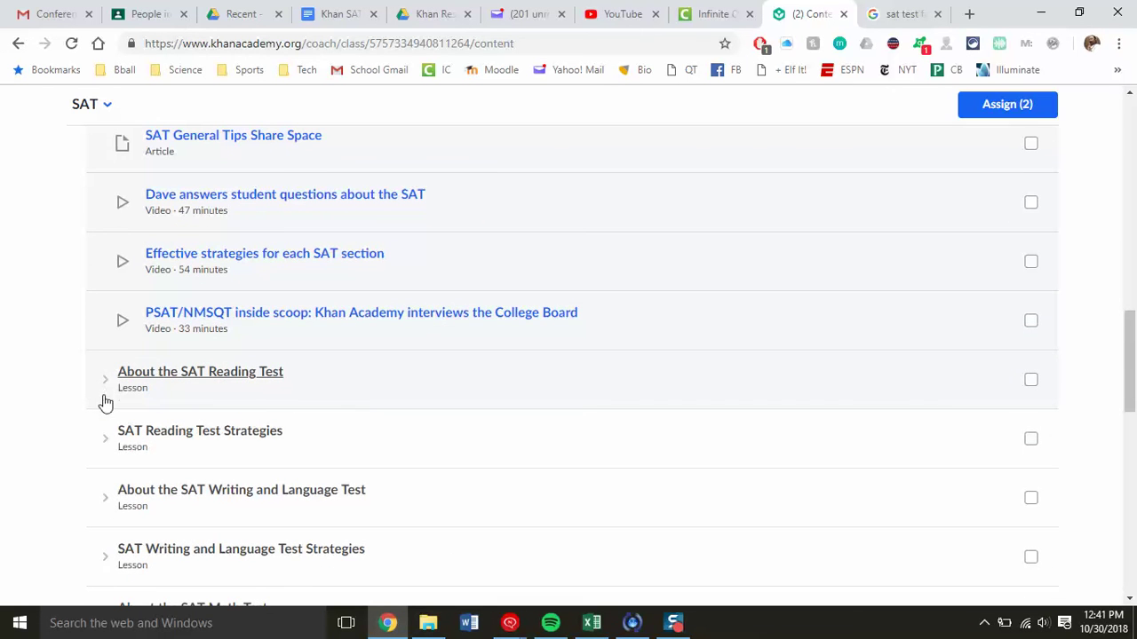
scroll(122, 484, down, 1)
scroll(123, 487, down, 3)
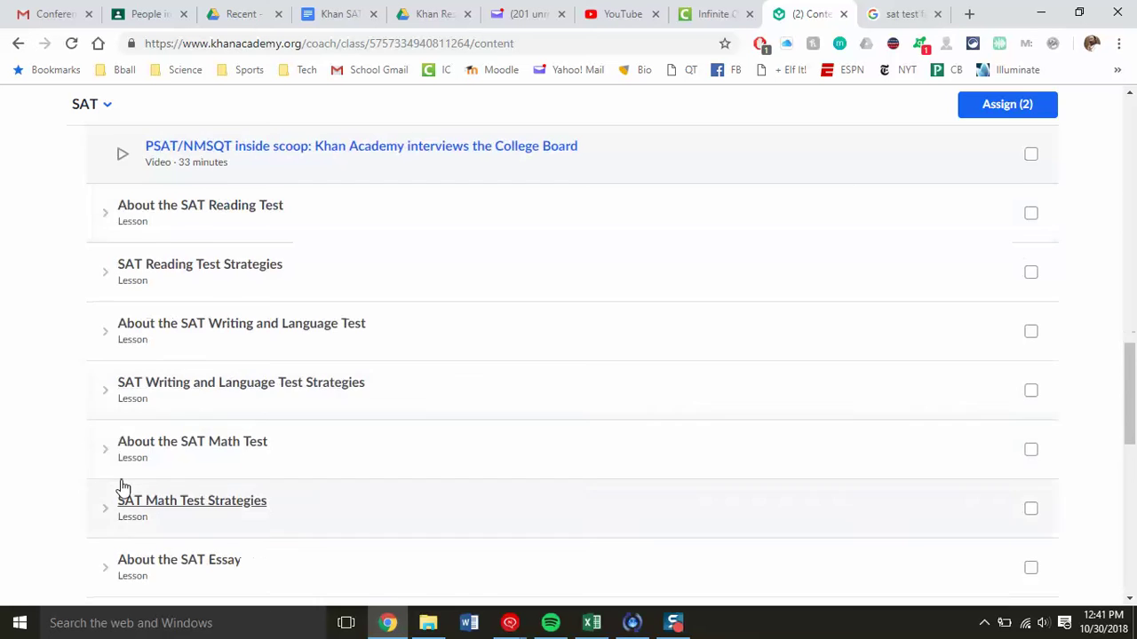
scroll(121, 483, down, 1)
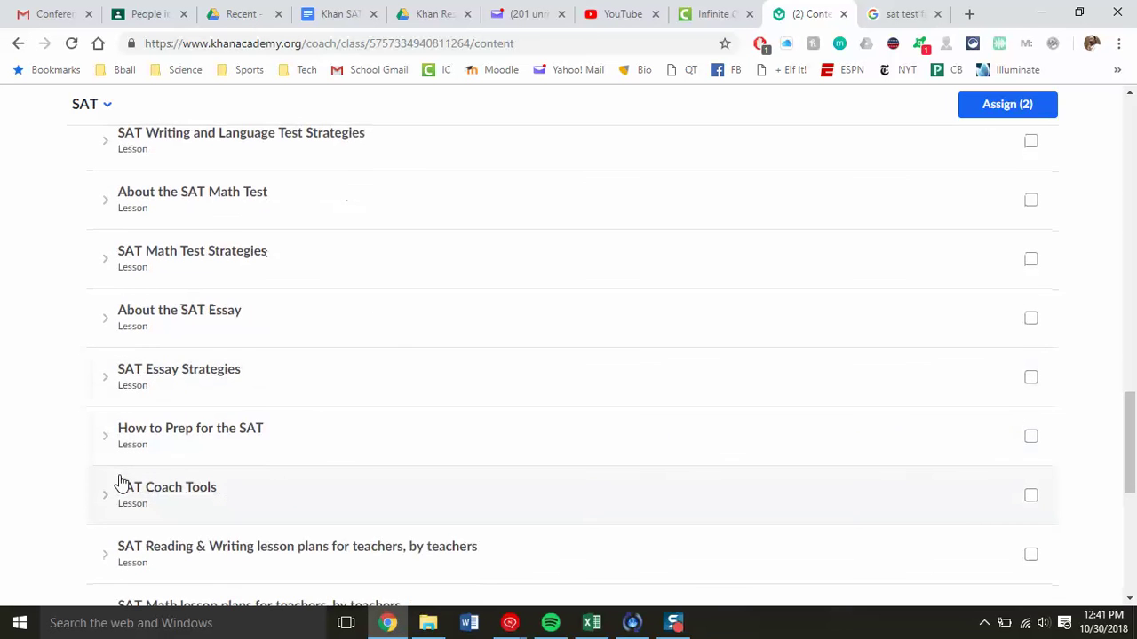
scroll(93, 488, down, 1)
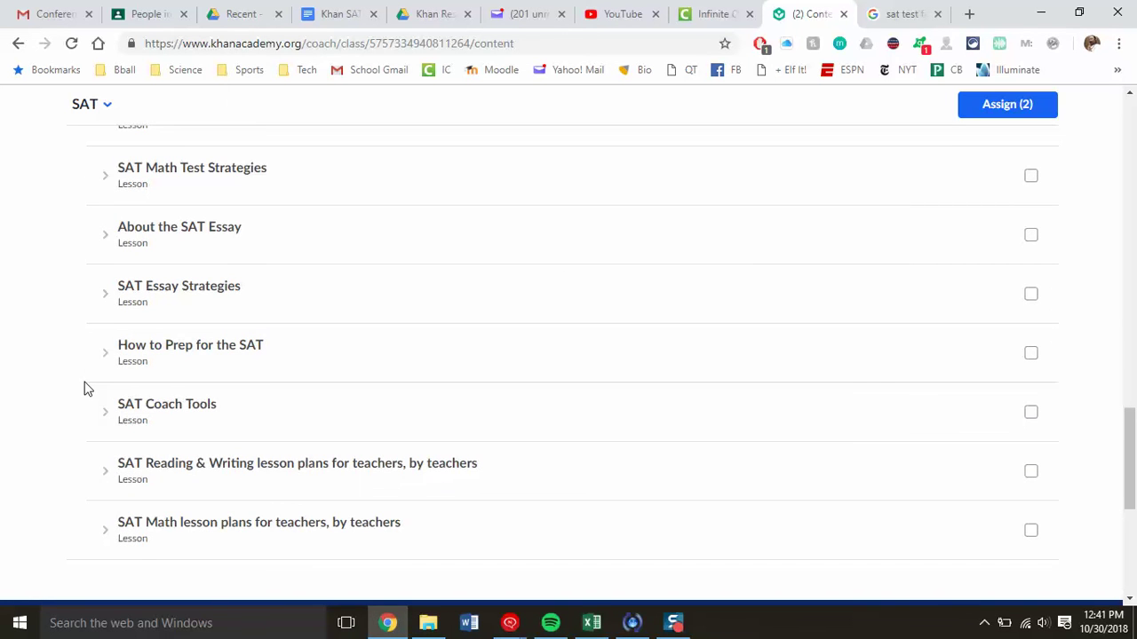
scroll(85, 388, up, 4)
scroll(675, 404, up, 2)
scroll(679, 406, up, 6)
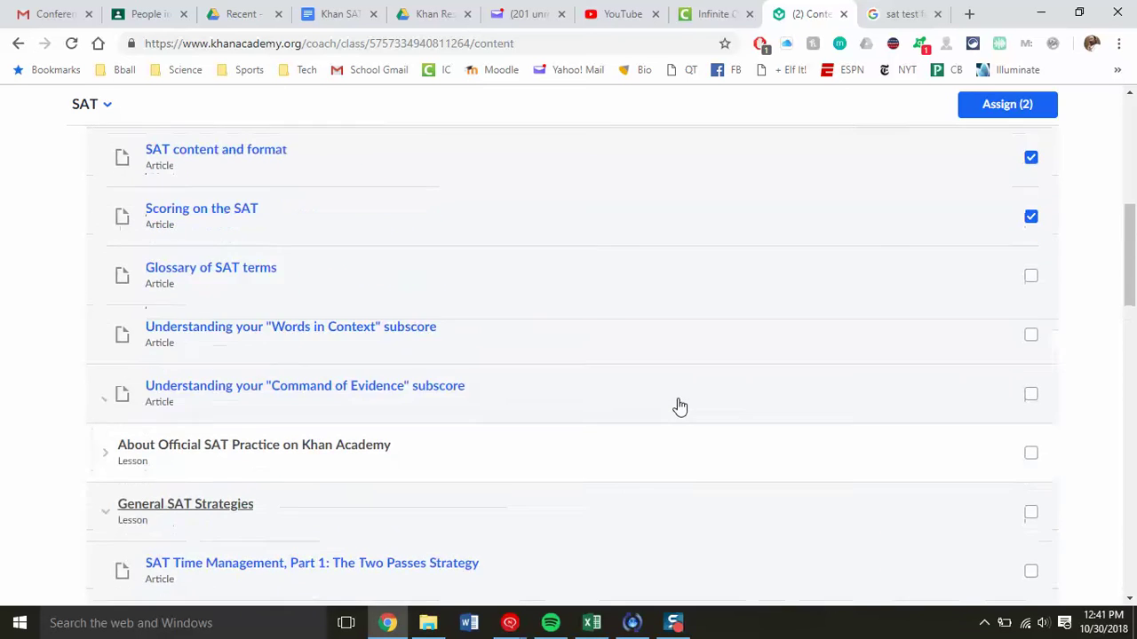
scroll(679, 406, up, 2)
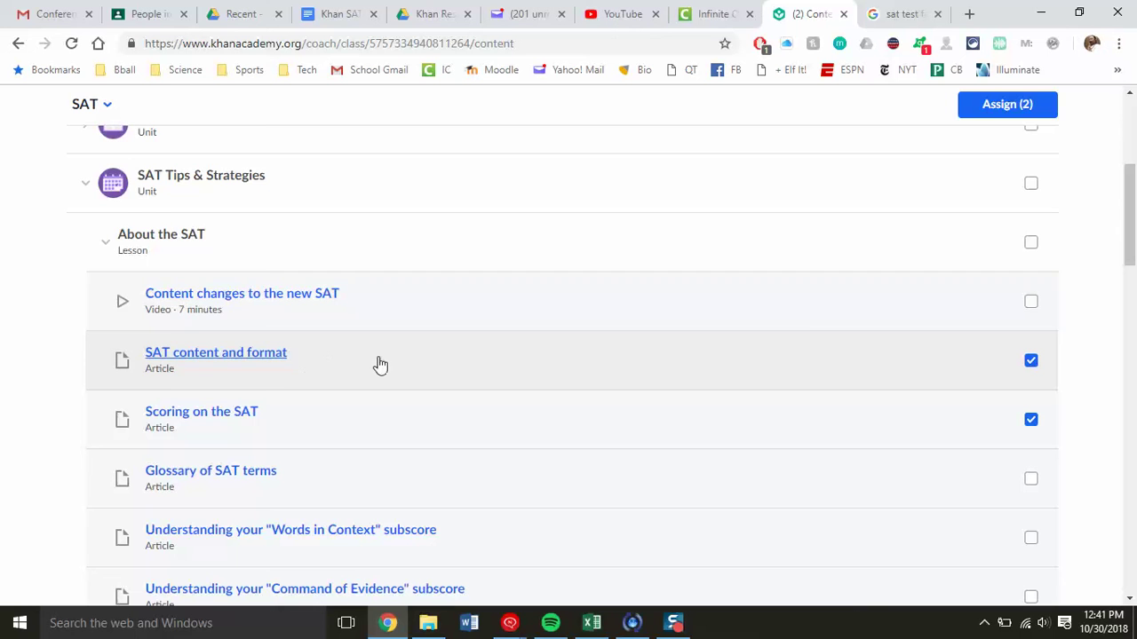
- Assign the two selected articles to all students in SAT Prep Sample, due October 31 at 11:59 PM
click(994, 109)
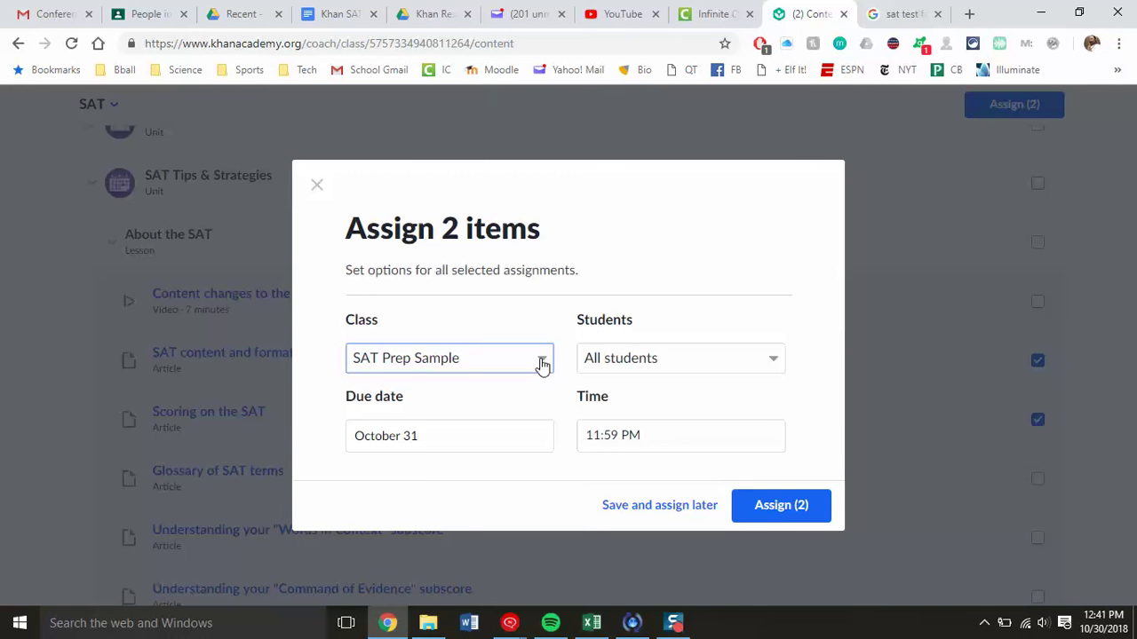
click(541, 364)
click(540, 362)
click(617, 367)
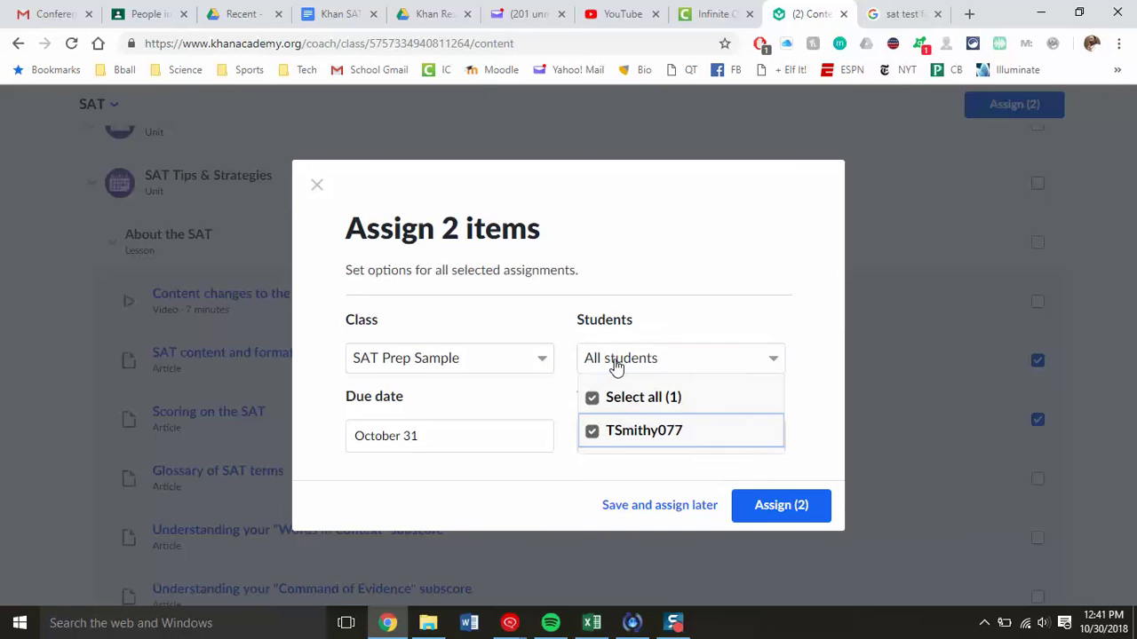
click(617, 367)
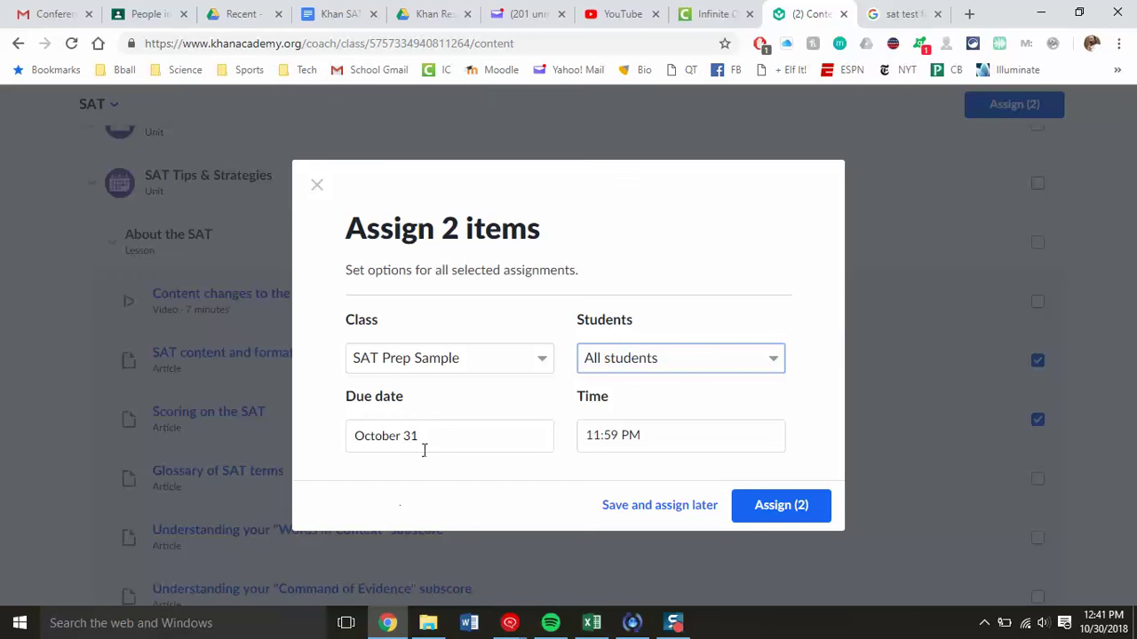
click(756, 522)
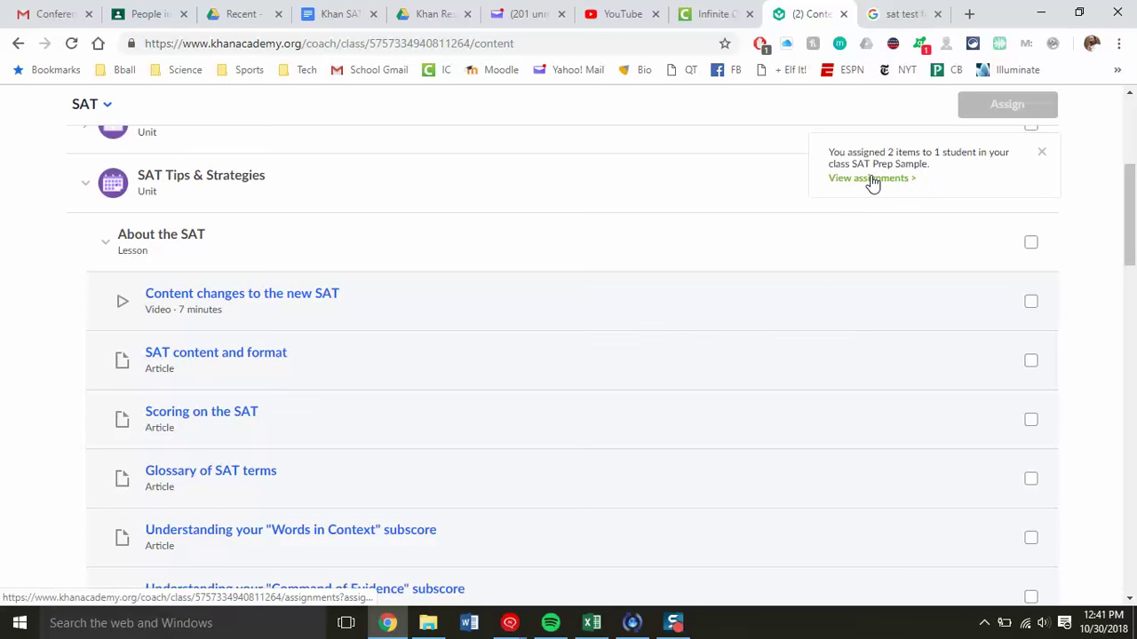
scroll(777, 347, up, 3)
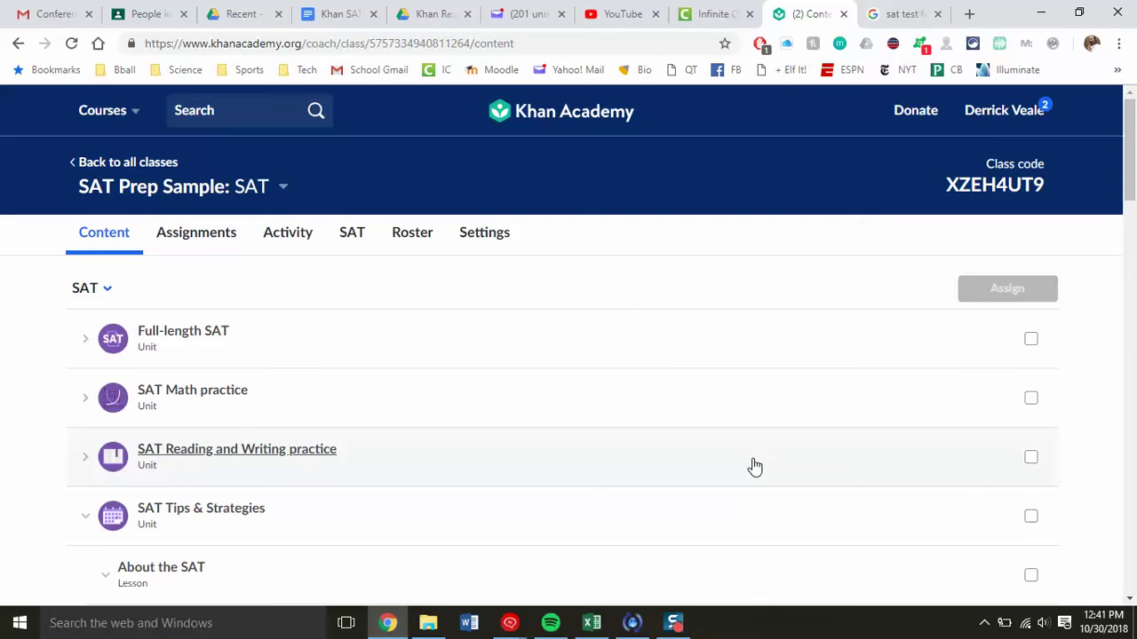